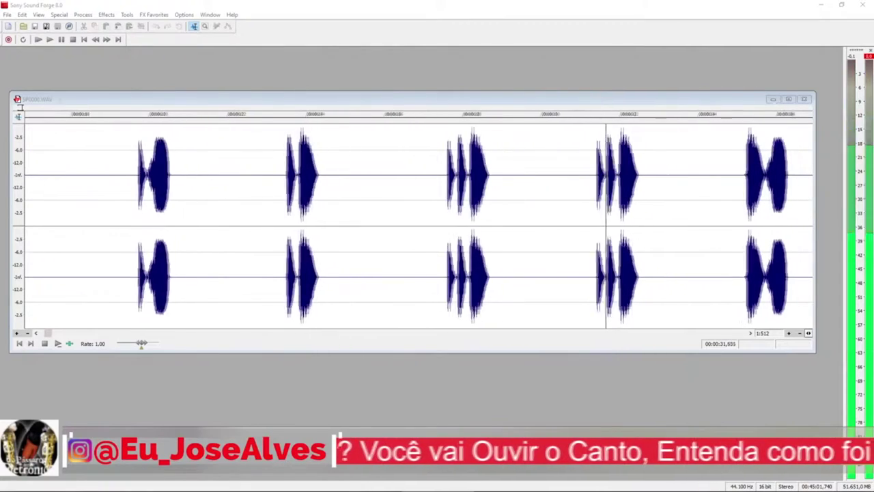
Examine the repeating bird-song pattern of SP0000.WAV at several zoom levels during playback
left_click(482, 237)
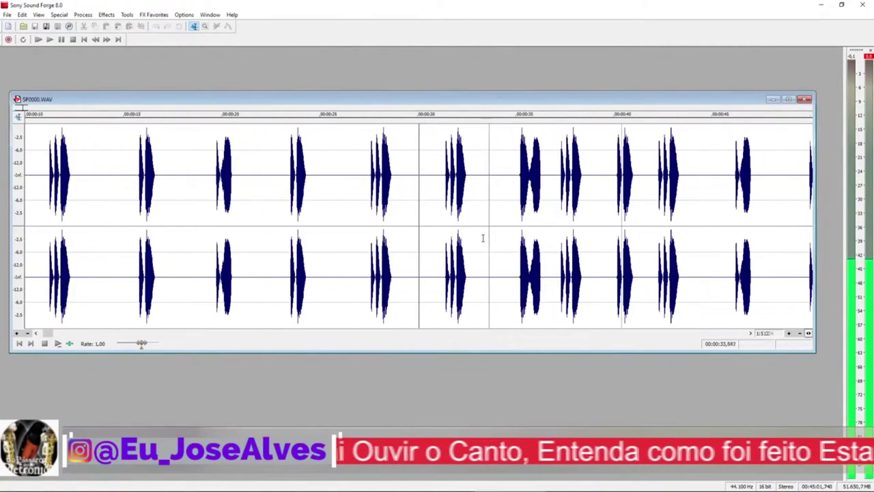
scroll(482, 237, "down", 1)
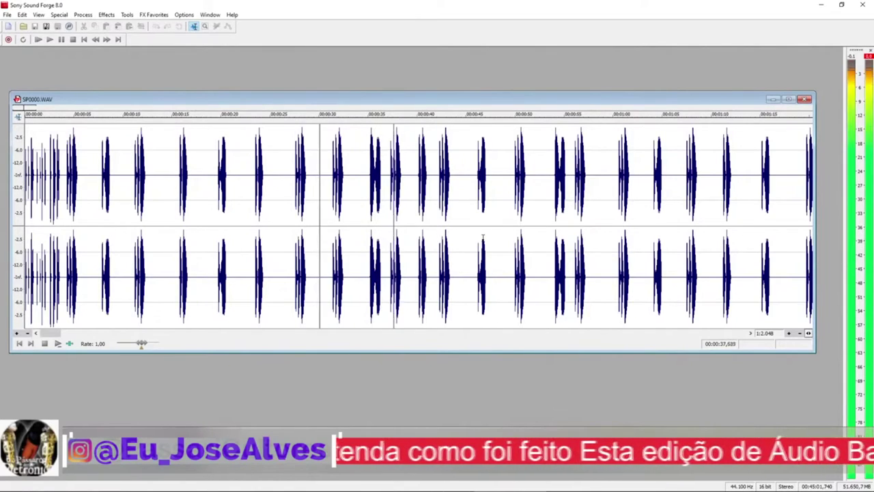
scroll(482, 237, "down", 1)
scroll(482, 237, "down", 1)
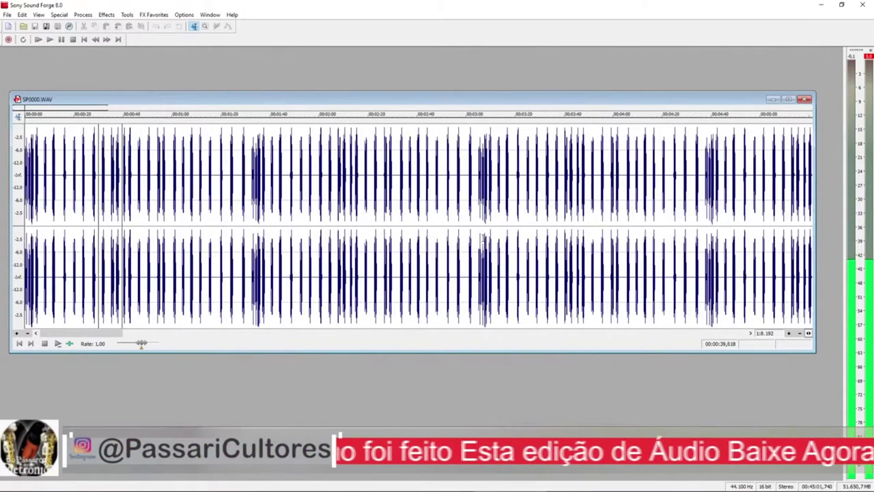
scroll(482, 237, "up", 2)
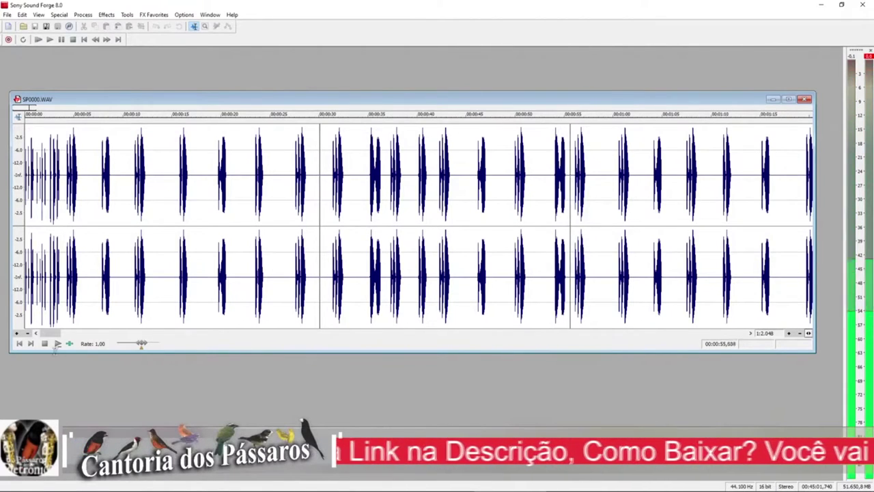
left_click_drag(52, 334, 55, 335)
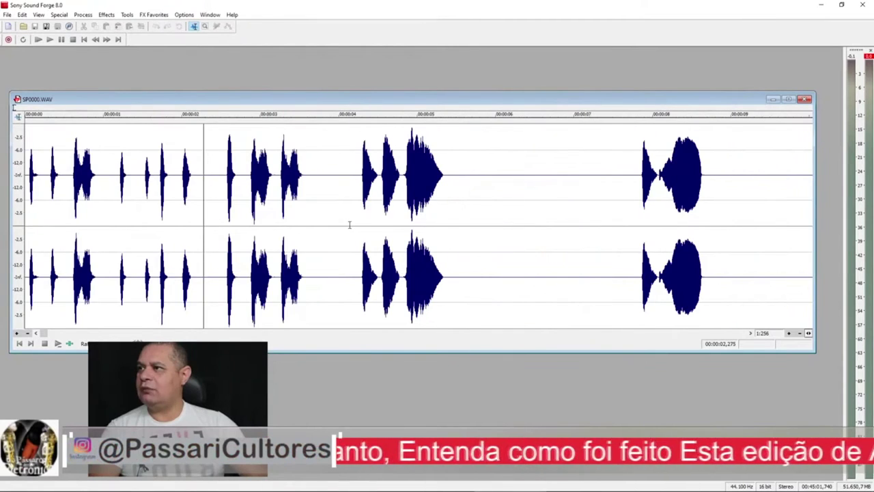
Select the opening notes from the start of SP0000.WAV to about 3.9 s and play them
left_click_drag(349, 224, 3, 225)
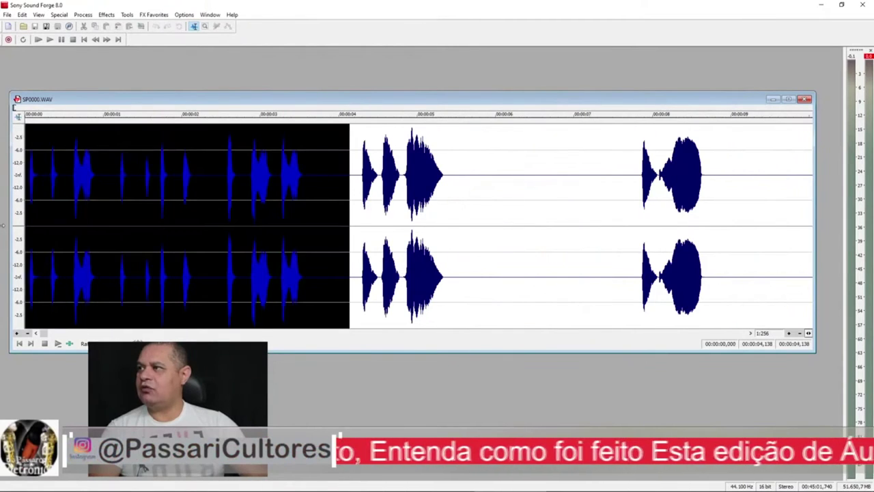
key("space")
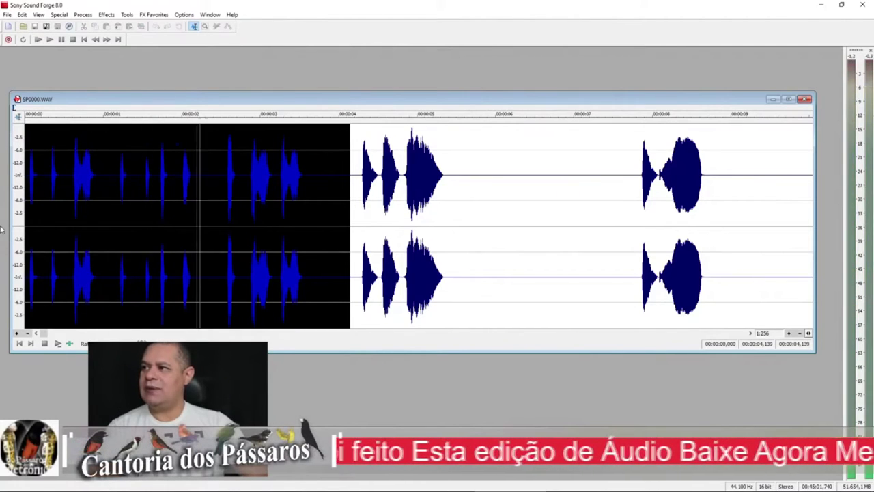
key("shift+Left")
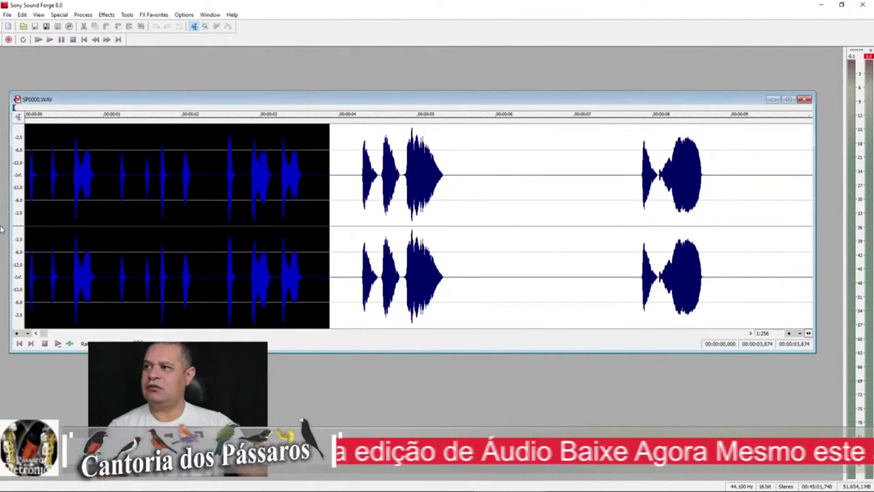
Play the first full song phrase from about 4.2 s and stop playback right after it ends
left_click(356, 220)
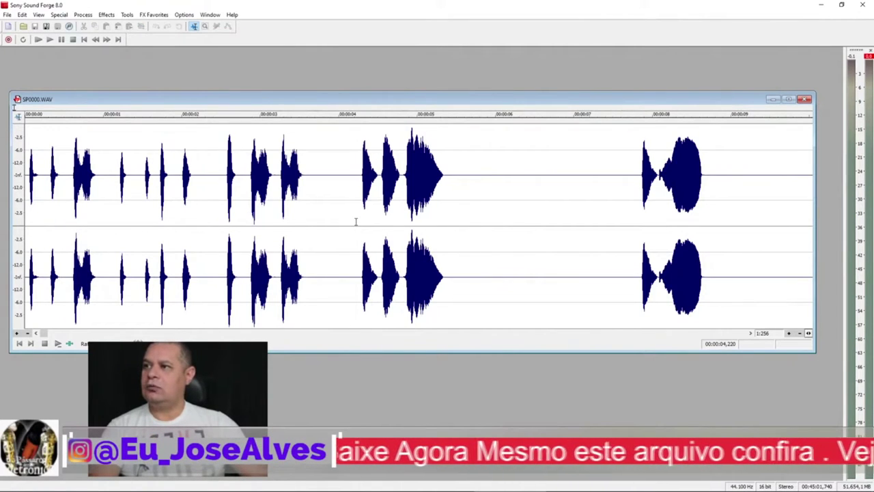
key("space")
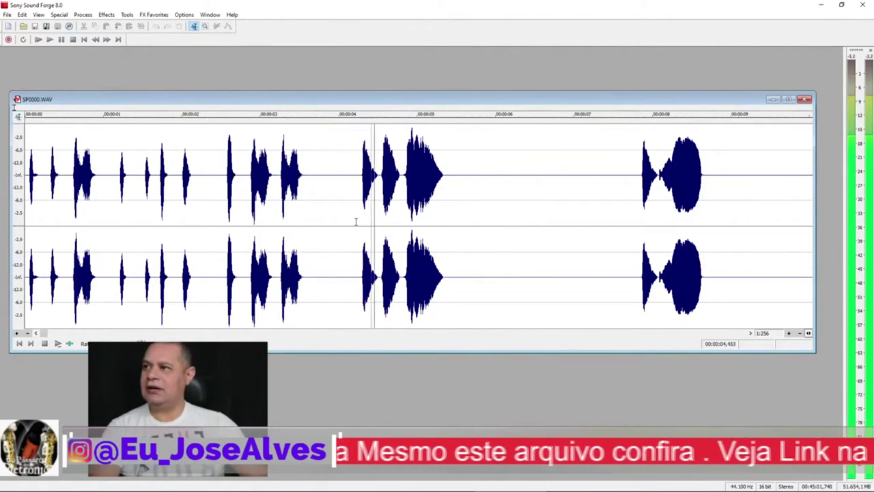
key("Return")
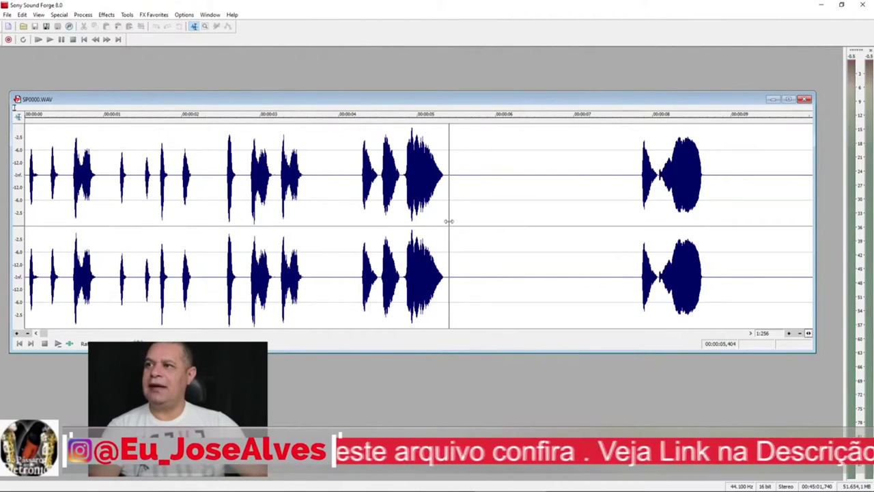
Select each of the first four silent gaps between song phrases in turn, from about 5.4 s up to about 19.3 s
left_click_drag(450, 222, 629, 221)
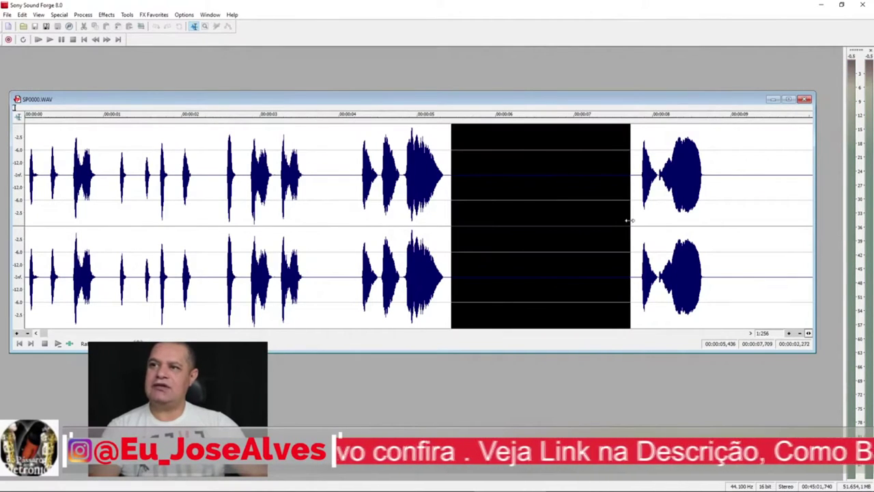
scroll(464, 234, "down", 1)
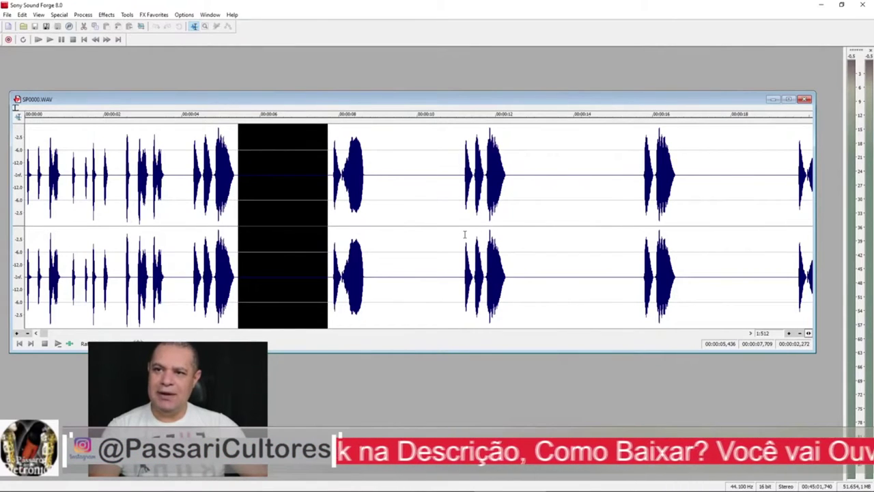
left_click_drag(372, 222, 458, 222)
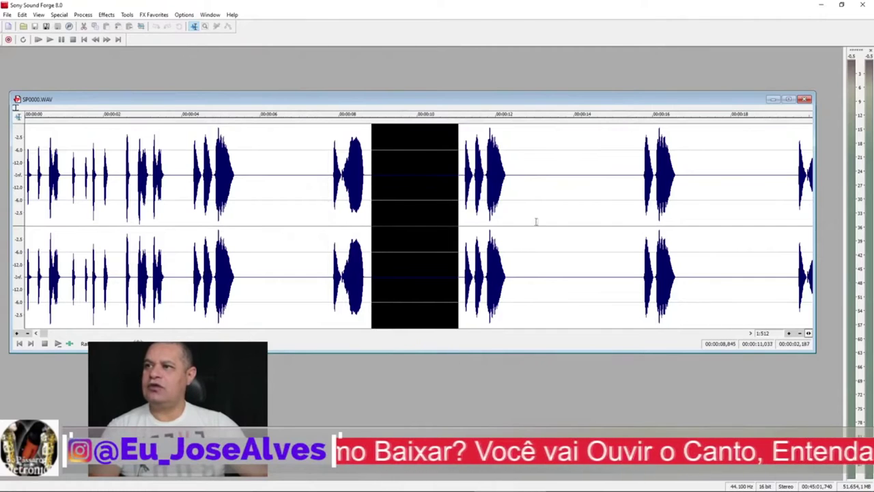
left_click_drag(515, 225, 641, 230)
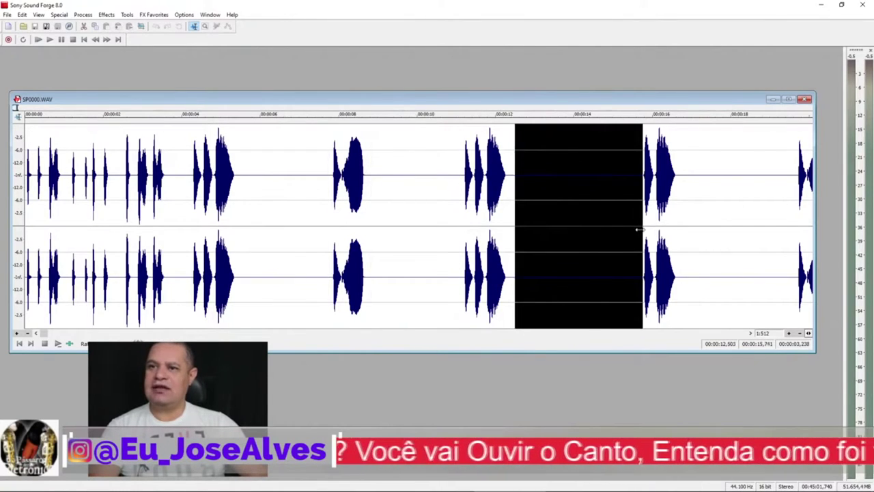
scroll(639, 230, "down", 1)
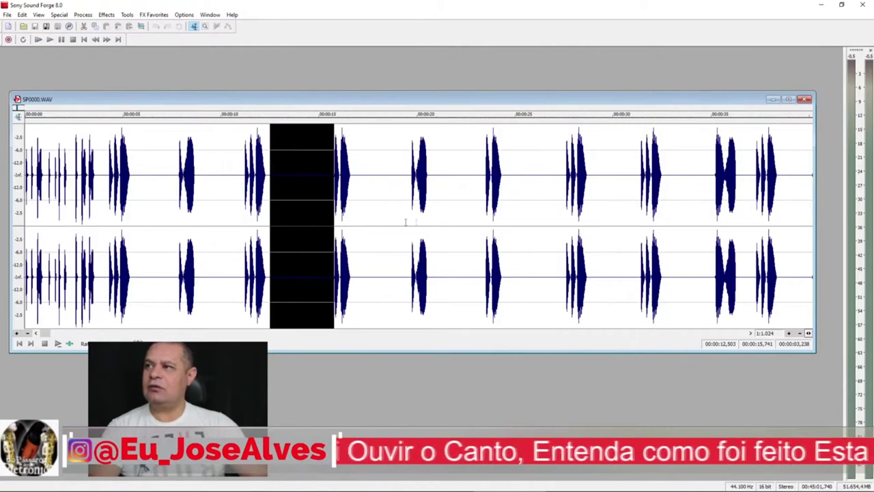
left_click_drag(353, 225, 402, 225)
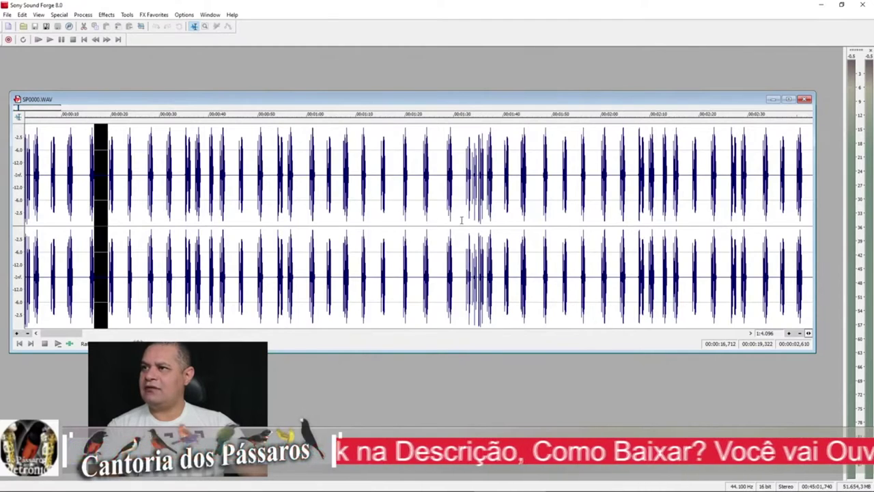
Select the song sequence from about 4.3 s to 1:31.6 and play the repeated opening notes that follow it
left_click_drag(462, 220, 37, 222)
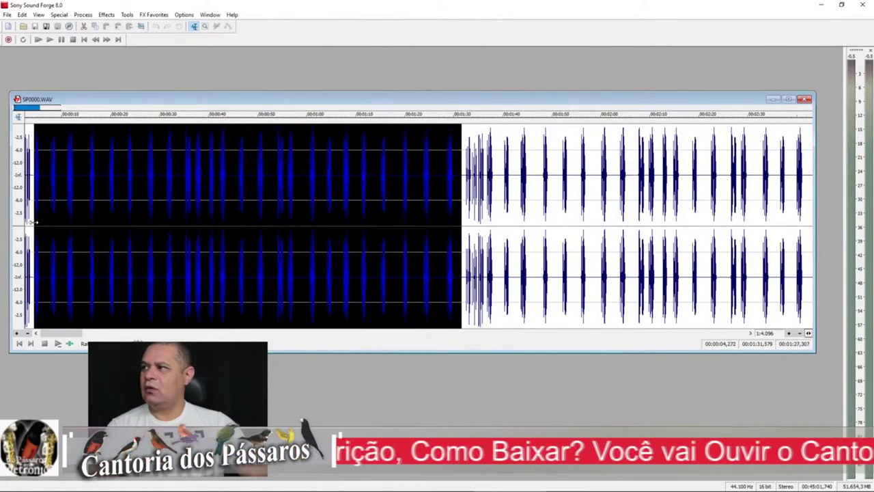
left_click(489, 220)
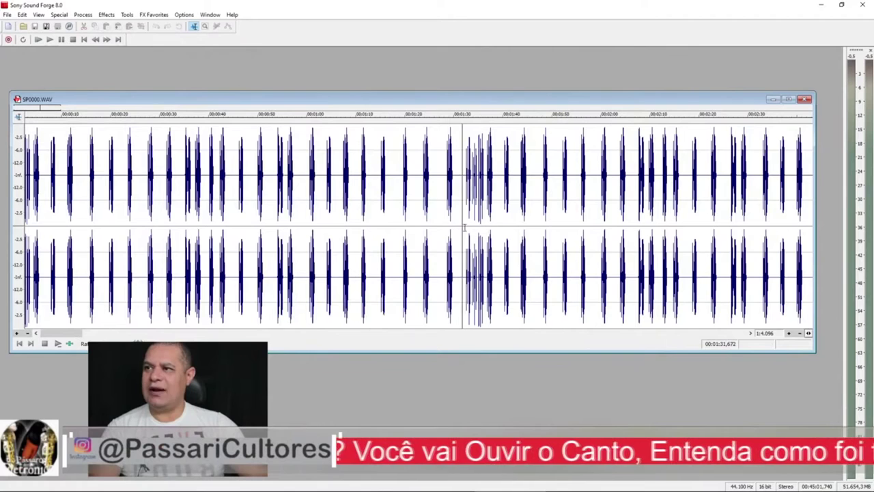
key("space")
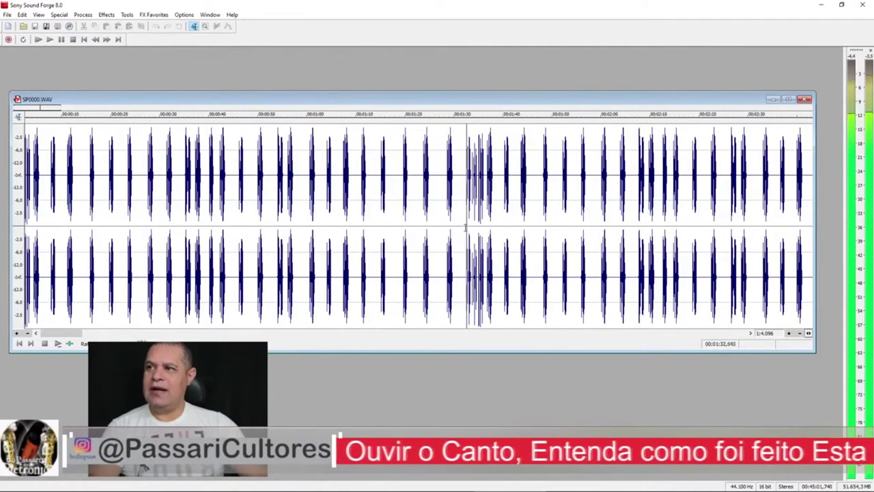
key("space")
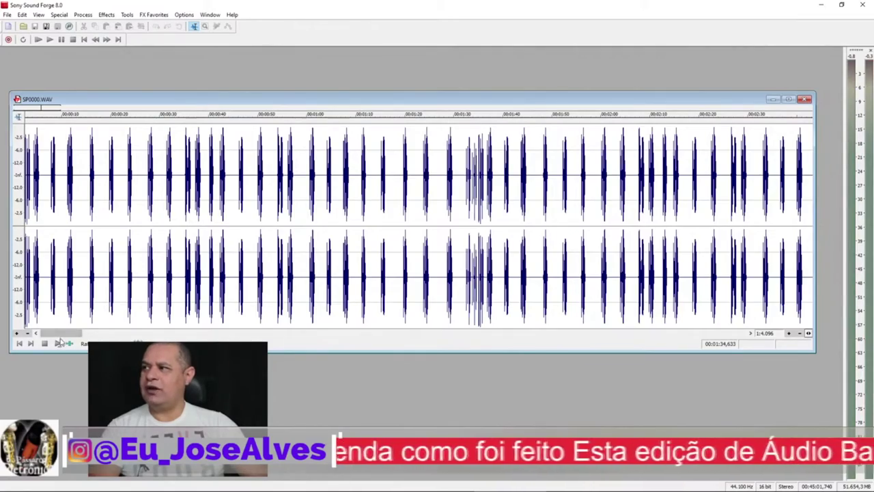
left_click_drag(65, 335, 471, 341)
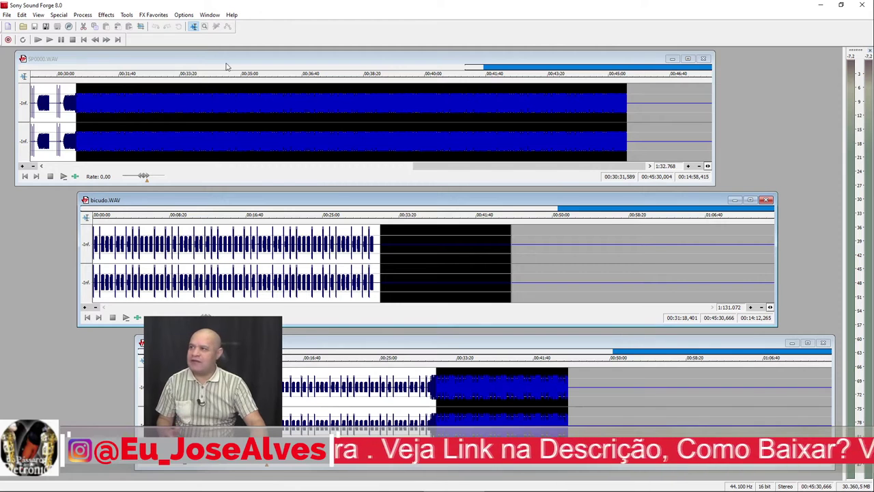
Switch through the open audio files, including SP0000.WAV and bicudo.WAV, to compare their closing sections
key("ctrl+Tab")
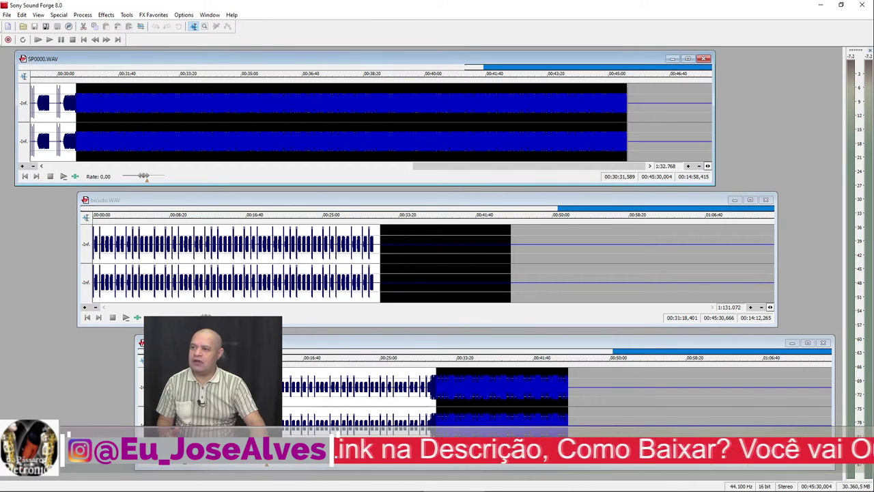
key("ctrl+Tab")
key("ctrl+Tab")
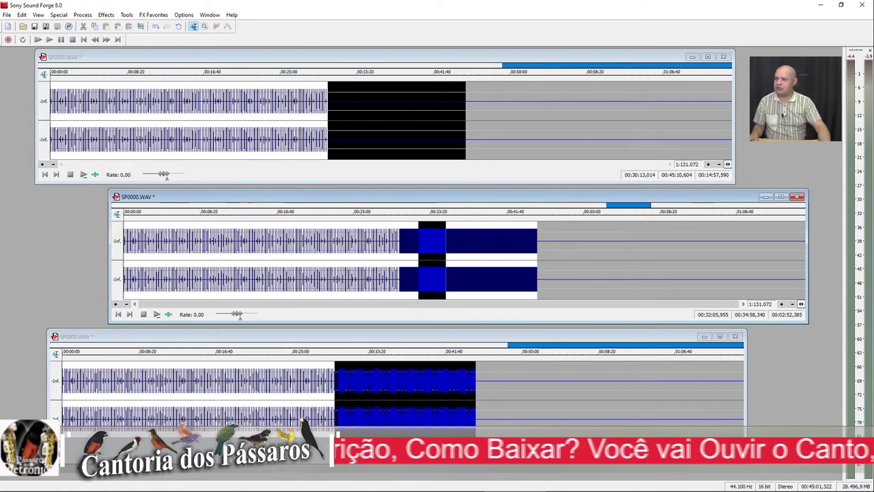
Play the continuous closing audio of the middle file, and select and play a stretch from about 35:10 in the lowest file
left_click(435, 259)
key("space")
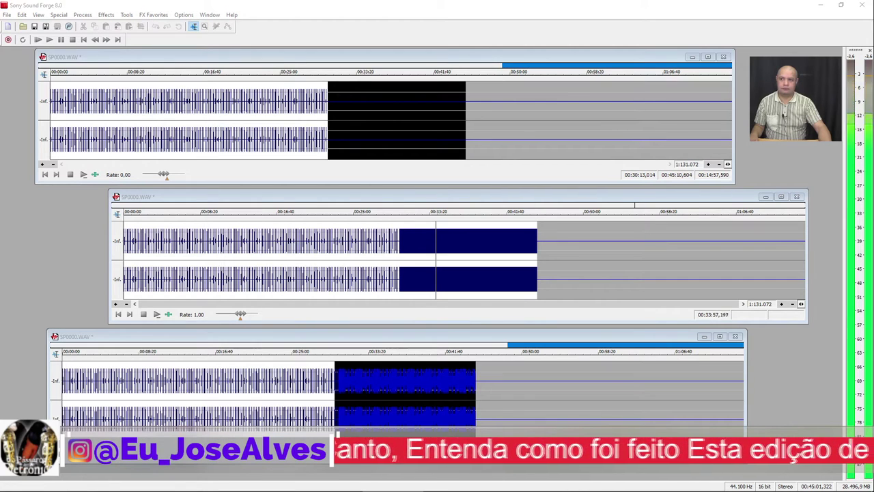
left_click(387, 382)
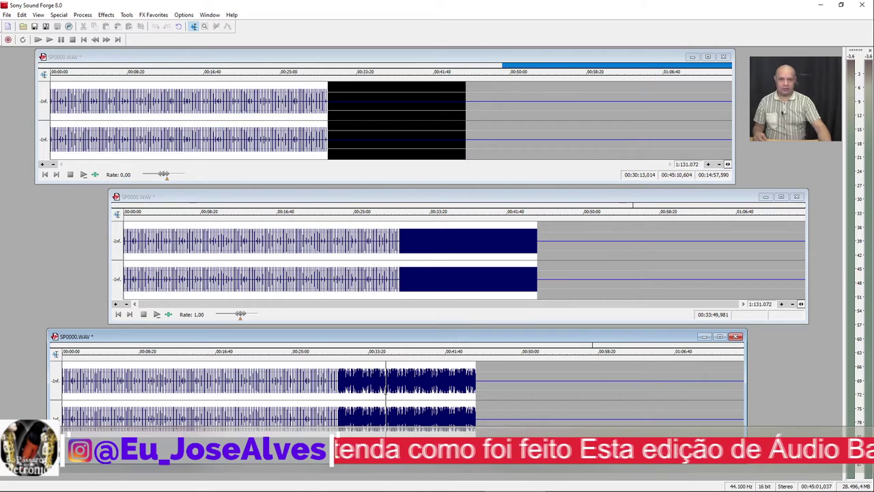
left_click_drag(386, 382, 411, 383)
key("space")
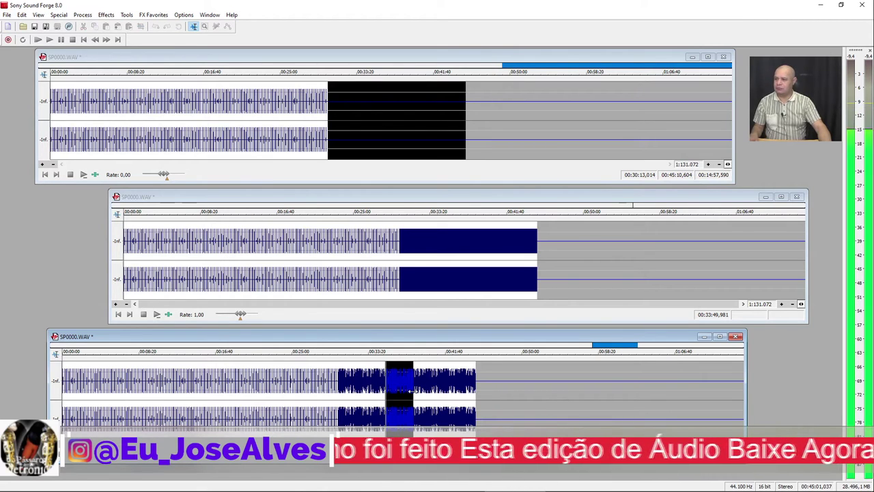
scroll(389, 396, "up", 4)
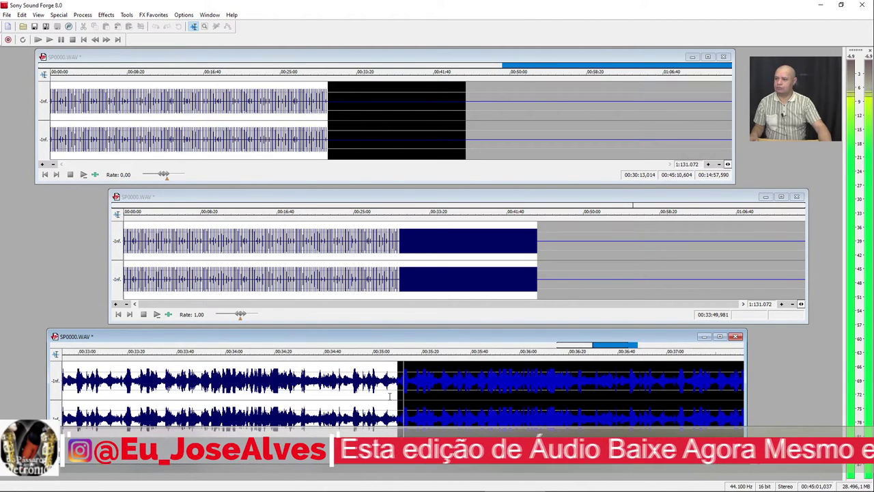